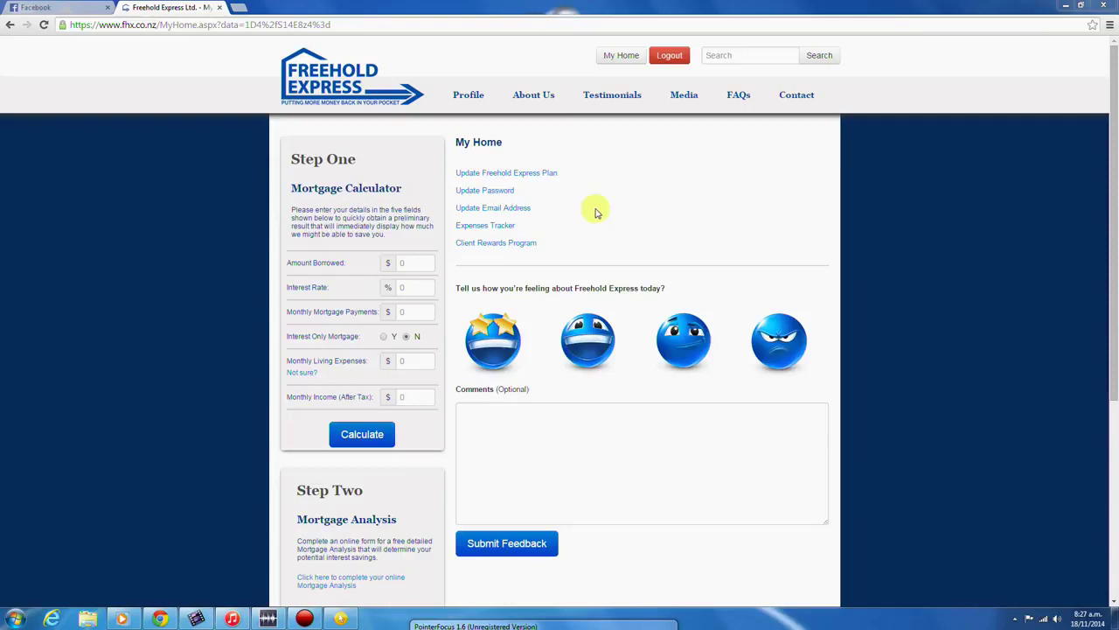
Open the Freehold Express Plan update form and look over the client and partner contact details.
{"action": "left_click", "coordinate": [534, 173]}
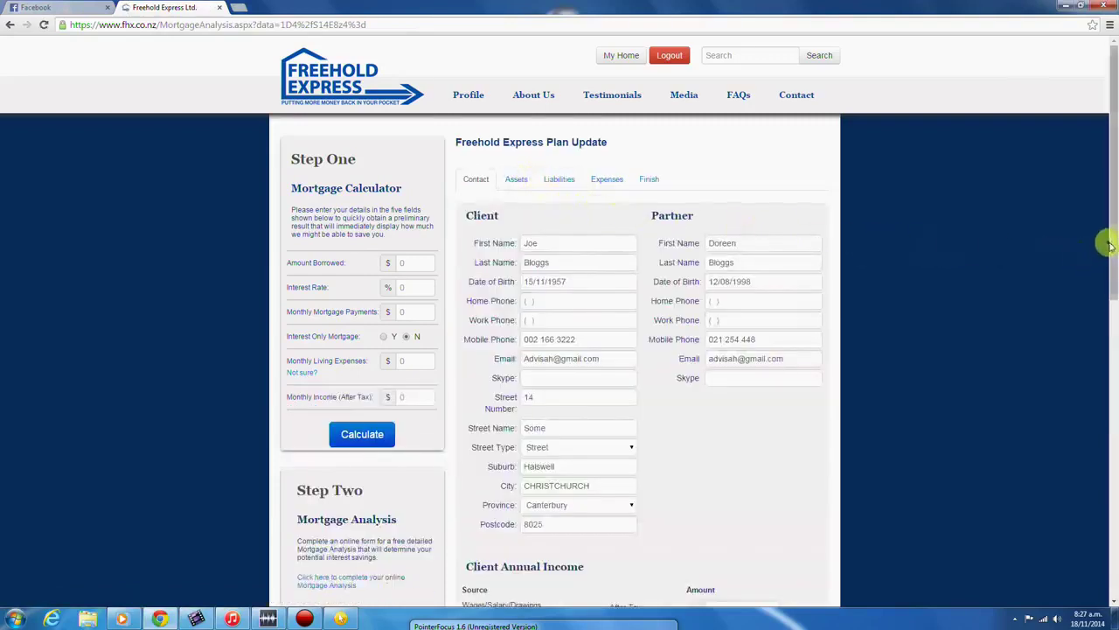
{"action": "left_click_drag", "start_coordinate": [1110, 243], "coordinate": [1107, 263]}
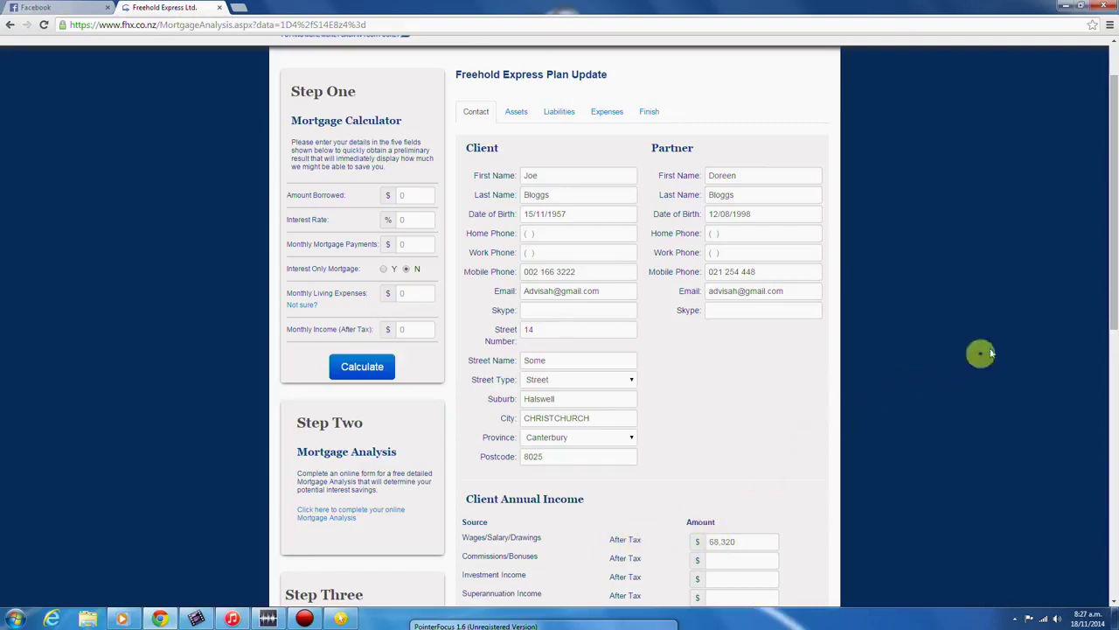
{"action": "left_click_drag", "start_coordinate": [1114, 252], "coordinate": [1113, 213]}
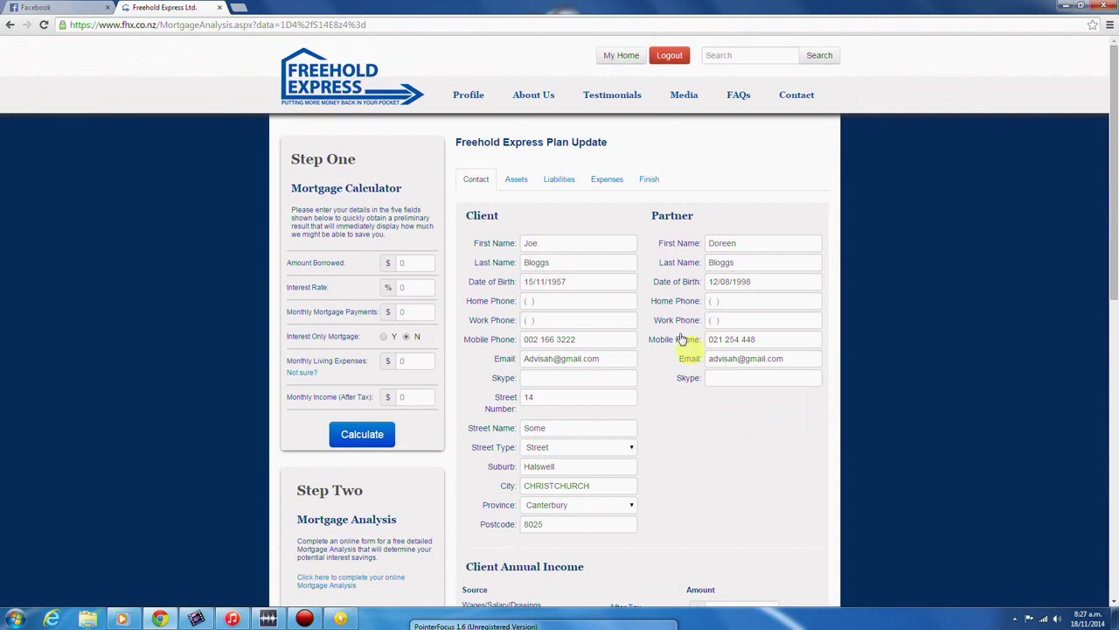
In the plan's liabilities, complete the third mortgage with lender ANZ, $18,000 owing, $1,233 annual payment and a $25,000 line of credit limit.
{"action": "left_click", "coordinate": [564, 180]}
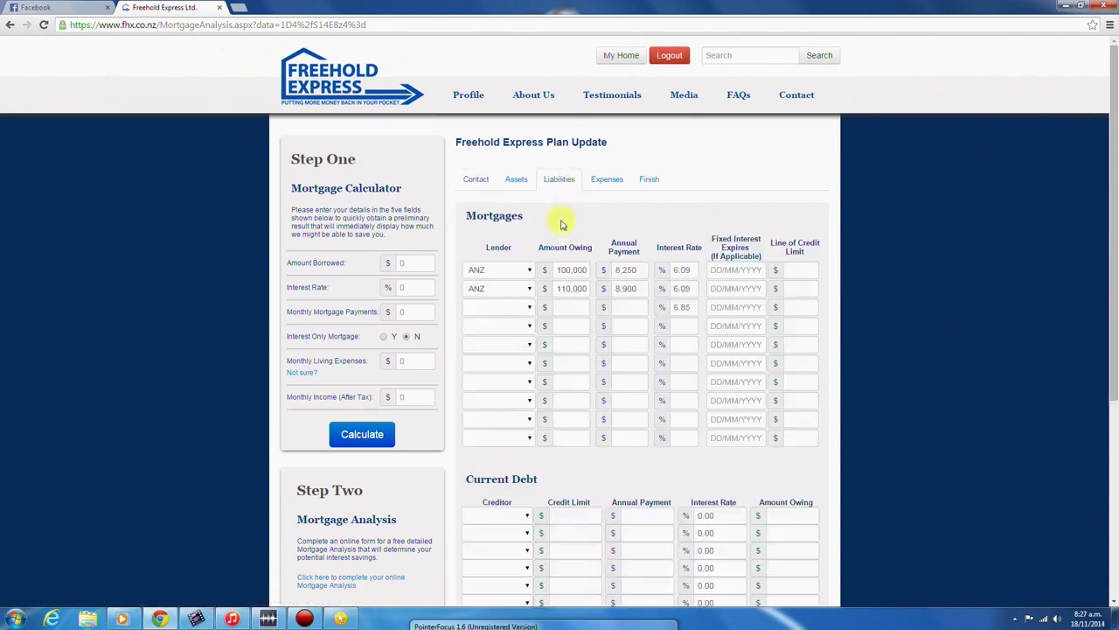
{"action": "left_click", "coordinate": [630, 309]}
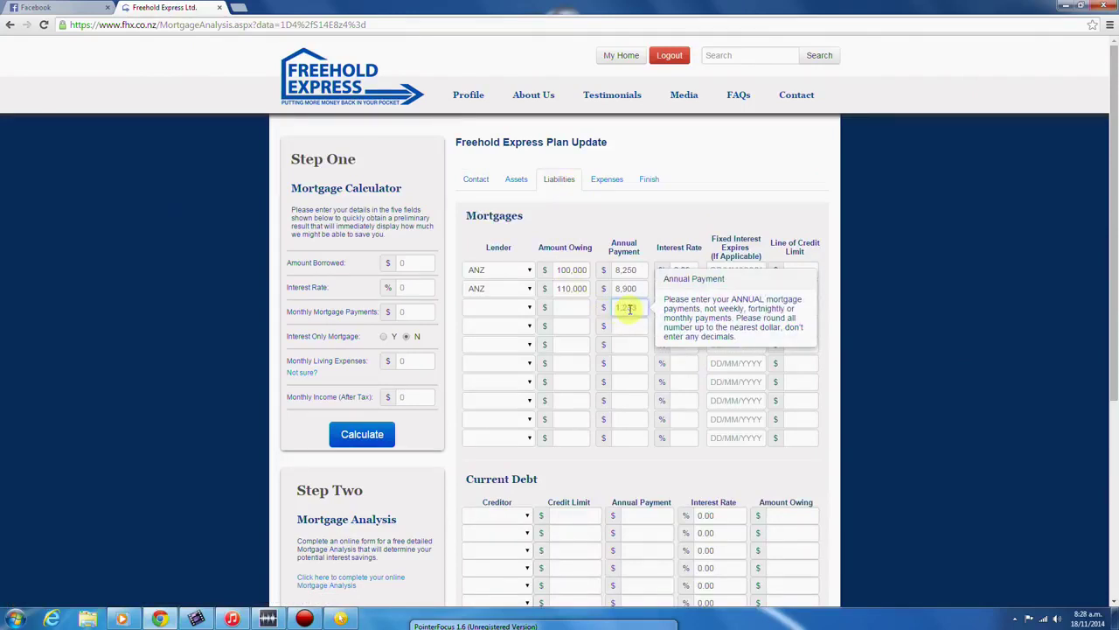
{"action": "left_click", "coordinate": [573, 307]}
{"action": "type", "text": "18,0"}
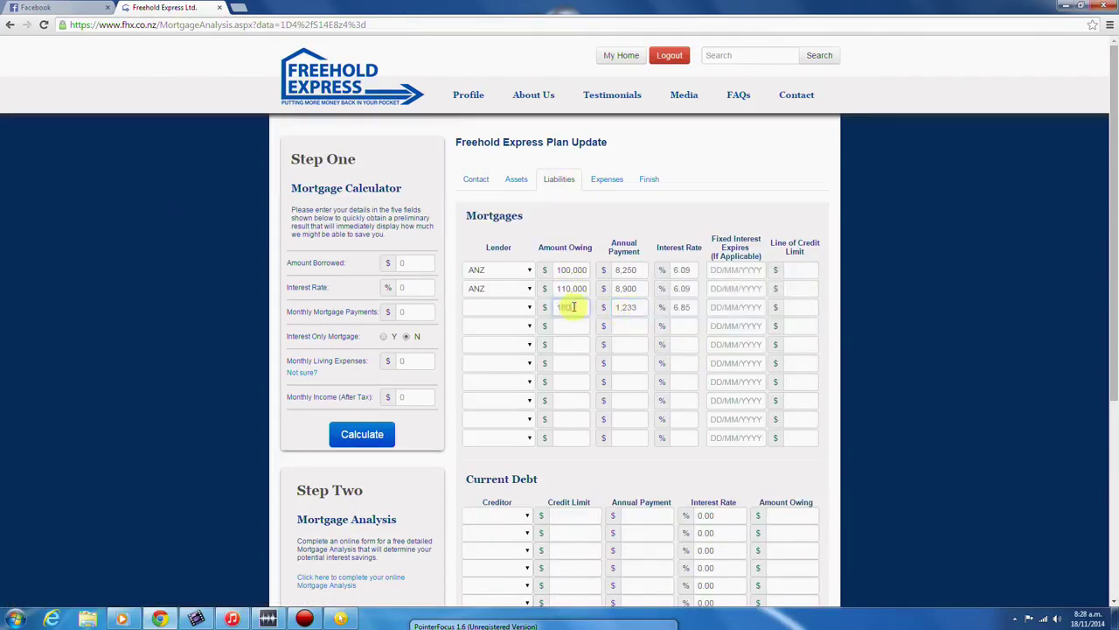
{"action": "type", "text": "00"}
{"action": "left_click", "coordinate": [529, 307]}
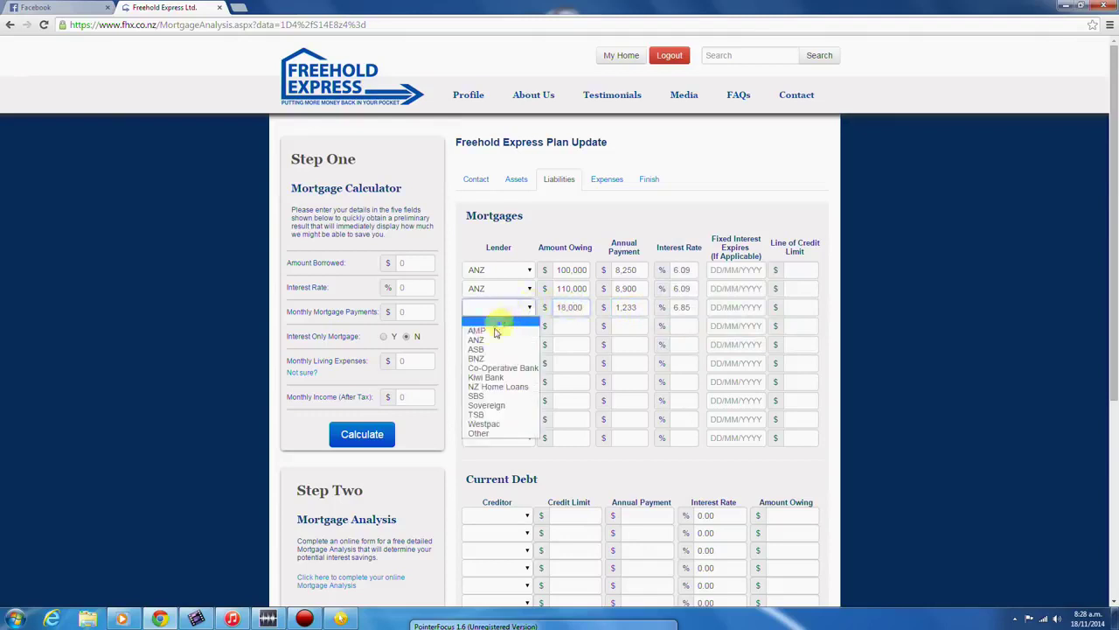
{"action": "left_click", "coordinate": [487, 332]}
{"action": "left_click", "coordinate": [805, 305]}
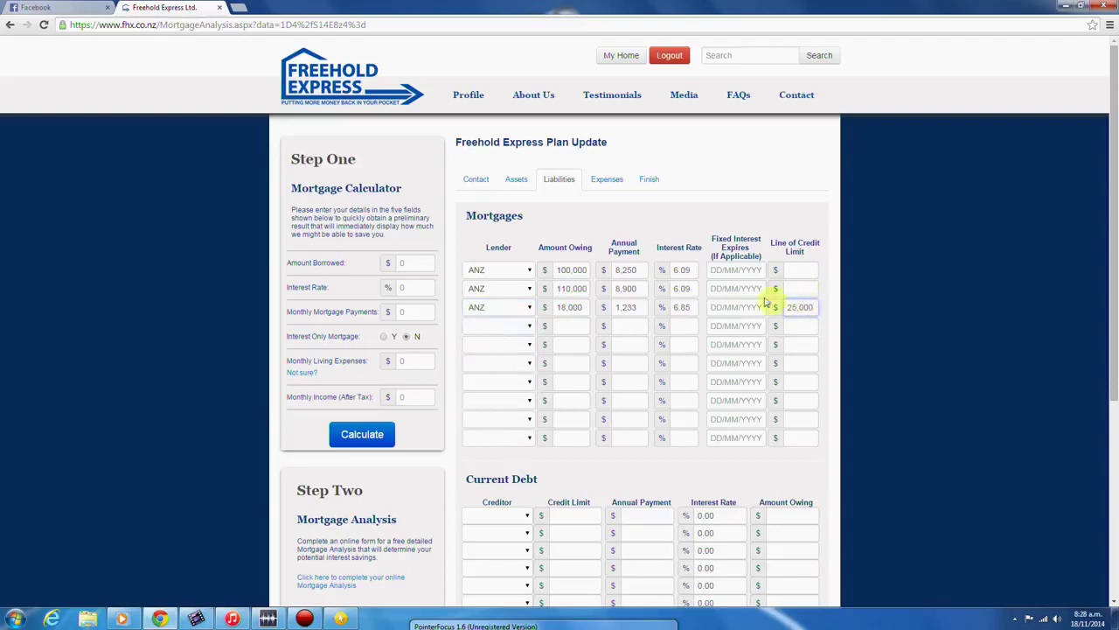
Add a custom annual household expense labelled Hobbies with an amount of $424 to the plan's expenses.
{"action": "left_click", "coordinate": [610, 181]}
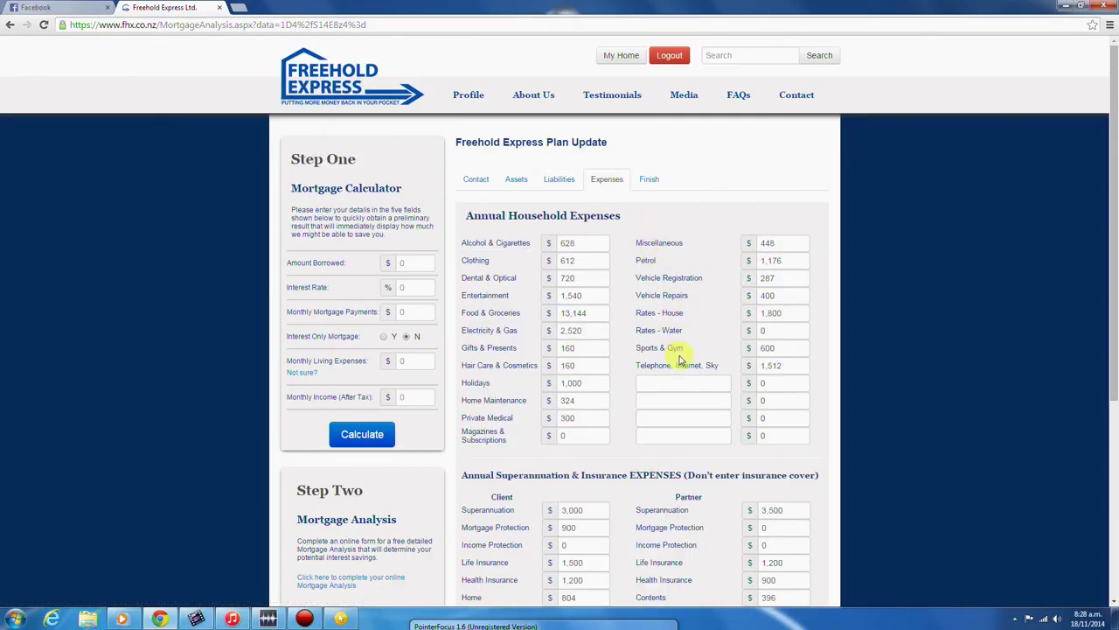
{"action": "left_click_drag", "start_coordinate": [1111, 218], "coordinate": [1107, 260]}
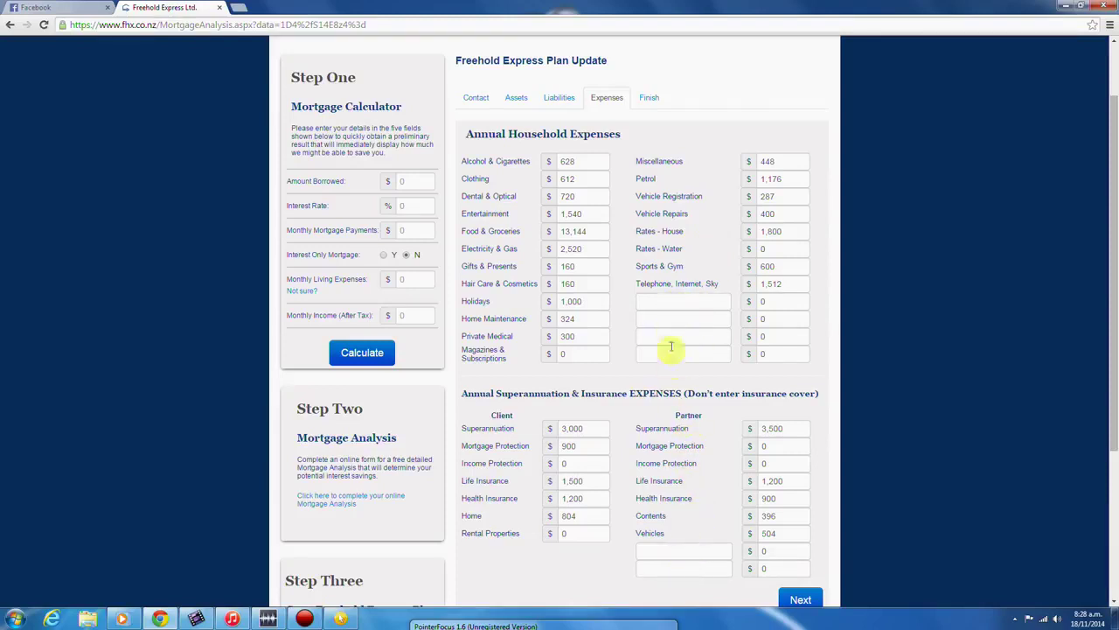
{"action": "left_click", "coordinate": [665, 300]}
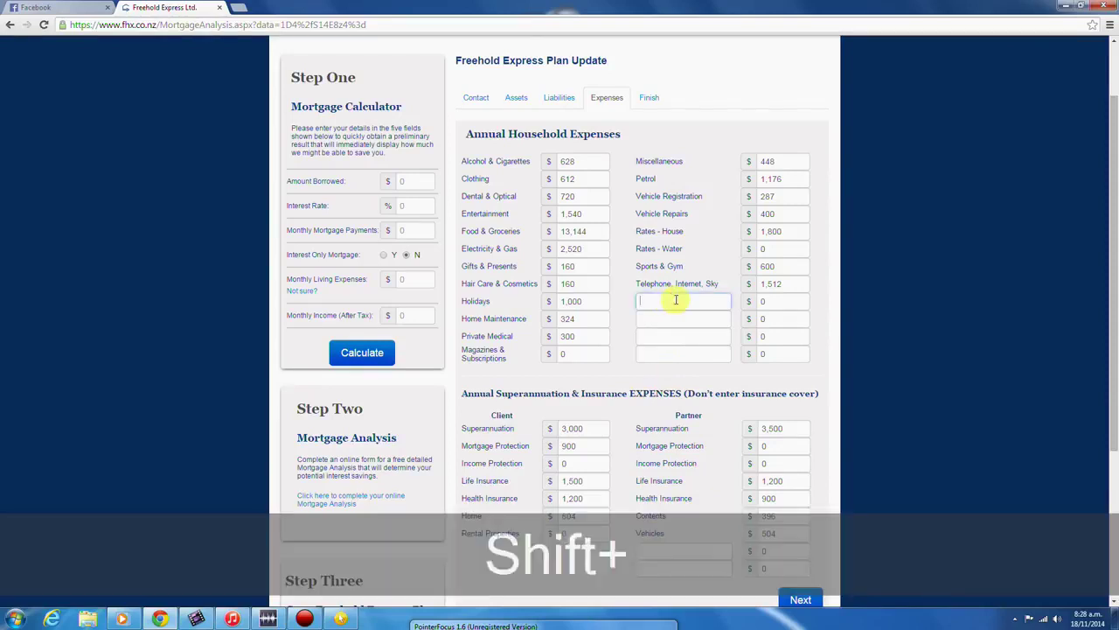
{"action": "type", "text": "Hobbies"}
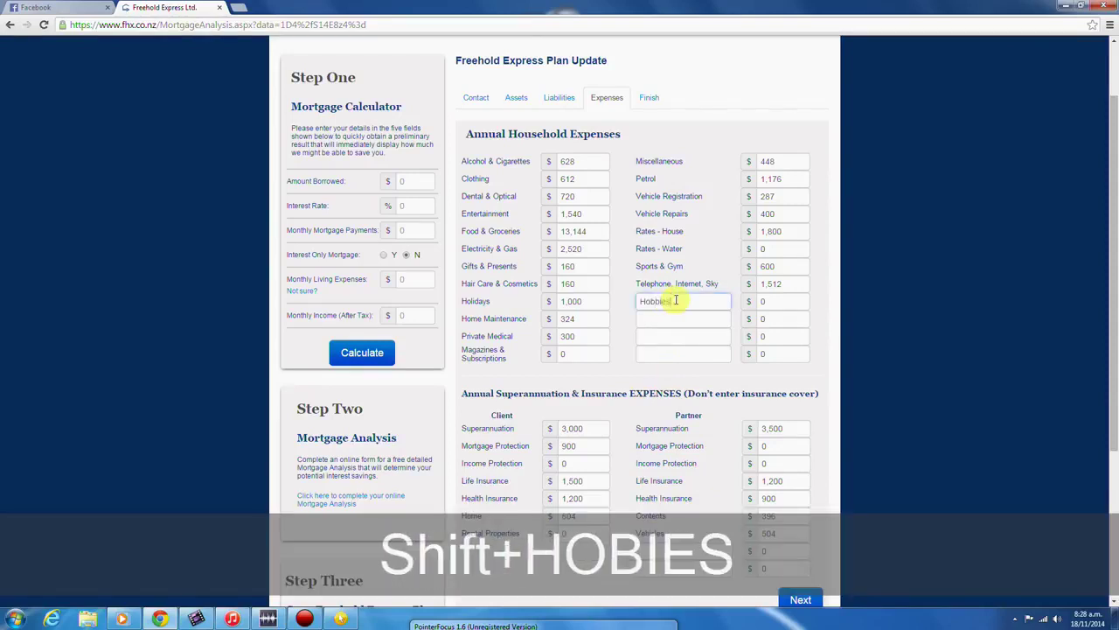
{"action": "left_click", "coordinate": [777, 301]}
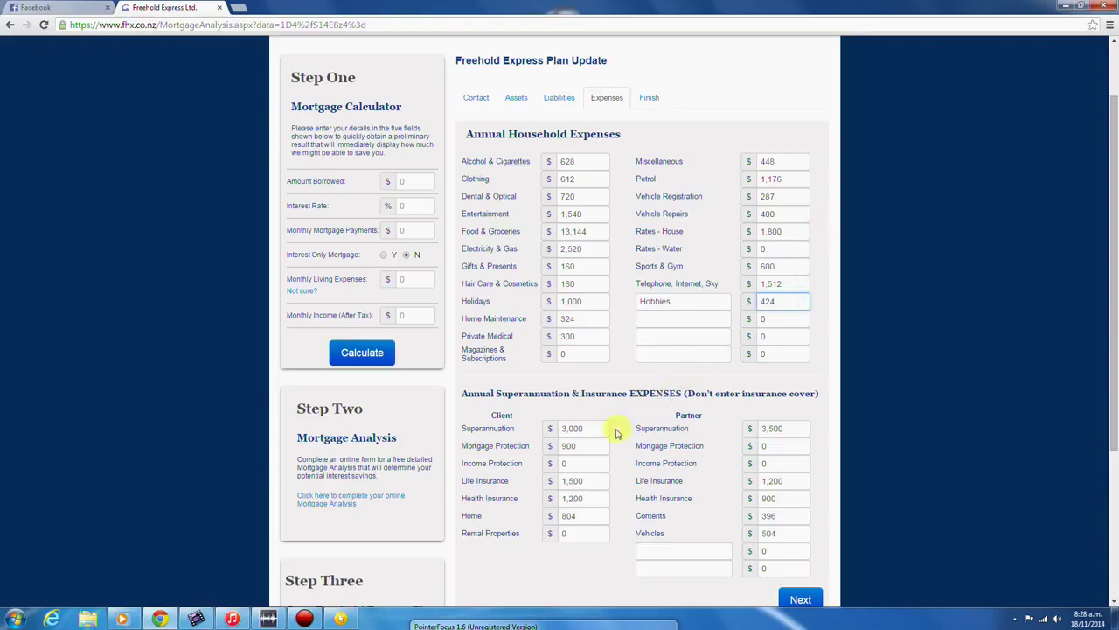
Set the annual superannuation expense to 0 for both the client and the partner.
{"action": "left_click", "coordinate": [573, 427]}
{"action": "type", "text": "0"}
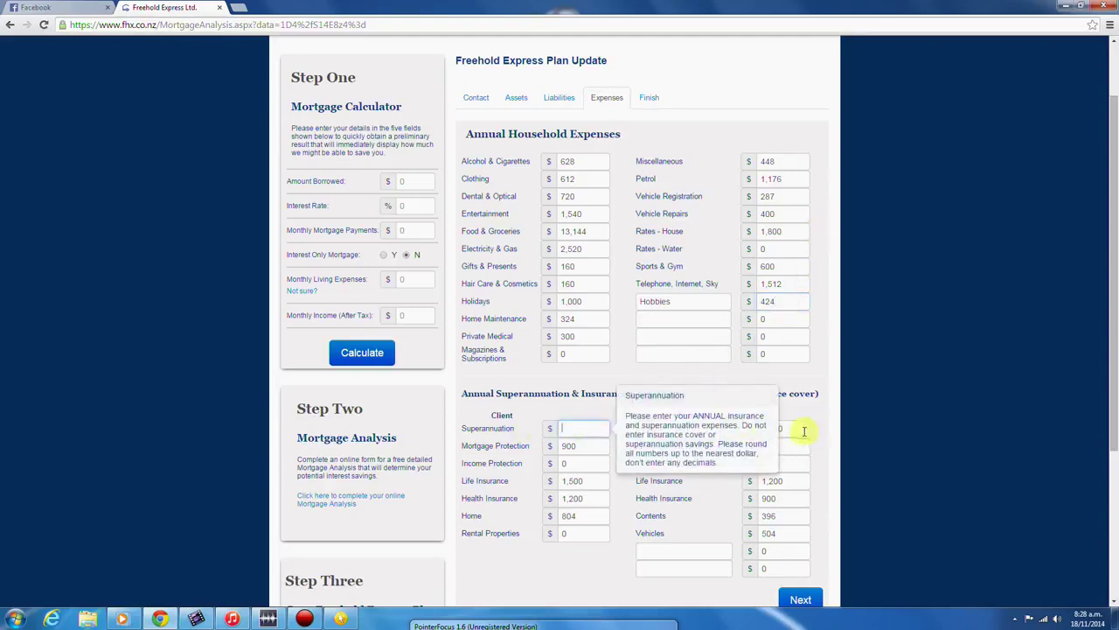
{"action": "left_click", "coordinate": [773, 427]}
{"action": "type", "text": "0"}
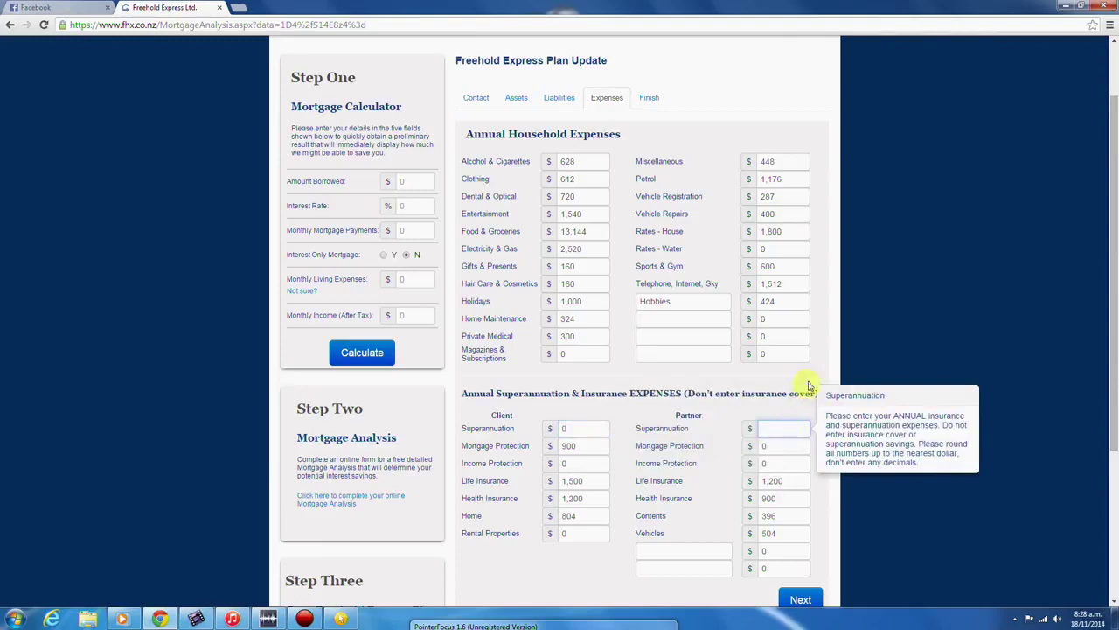
{"action": "left_click", "coordinate": [818, 371]}
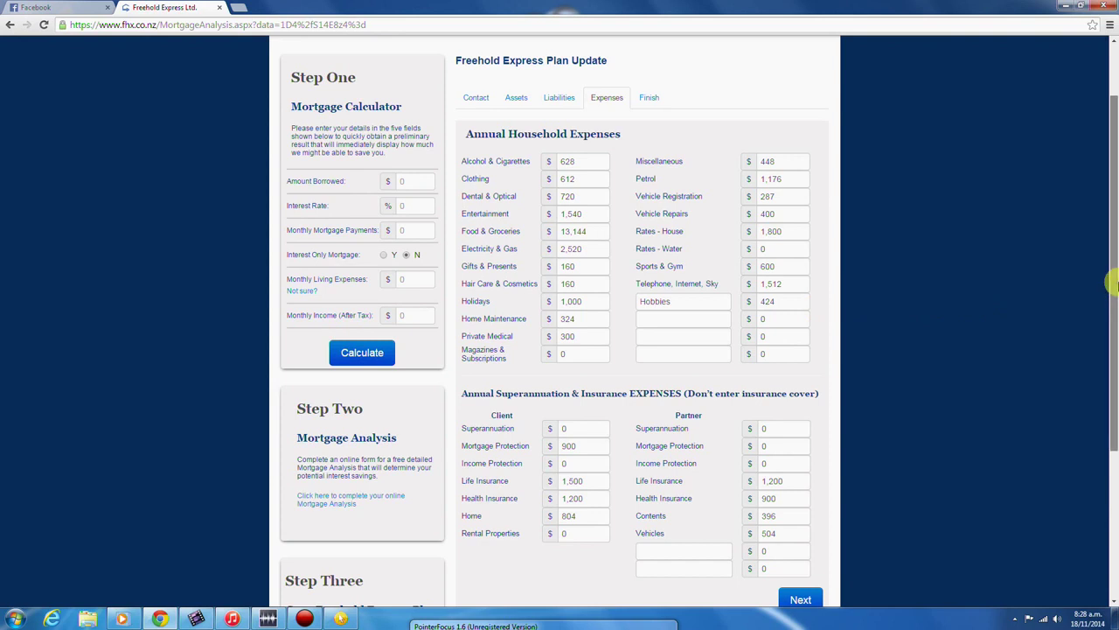
Return to the My Home page and open the Expenses Tracker.
{"action": "scroll", "coordinate": [1104, 293], "scroll_direction": "up", "scroll_amount": 1}
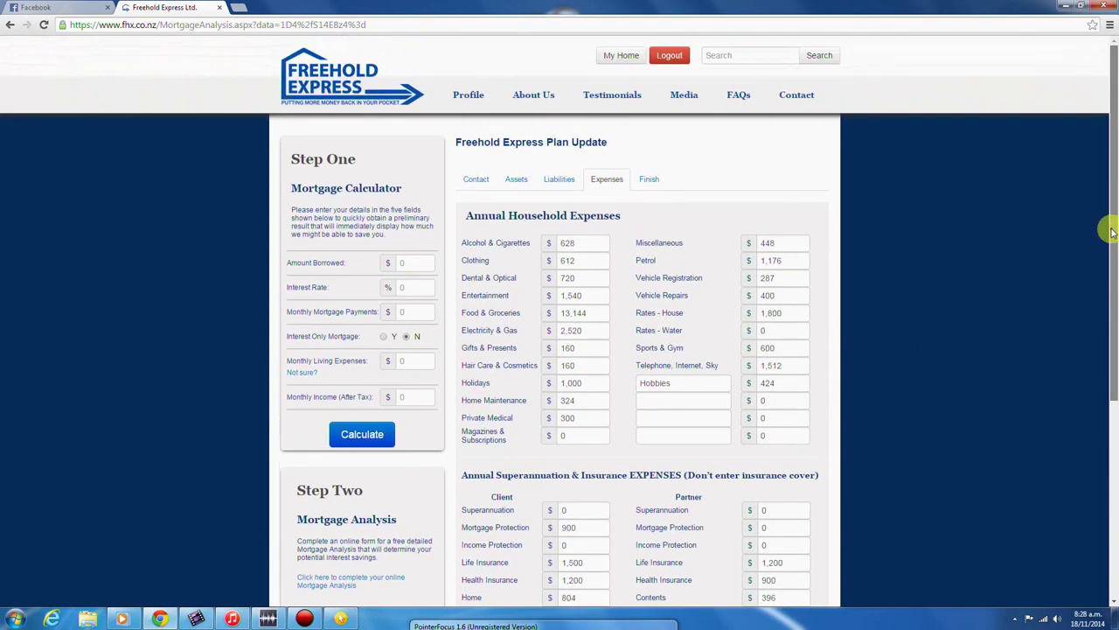
{"action": "left_click", "coordinate": [620, 56]}
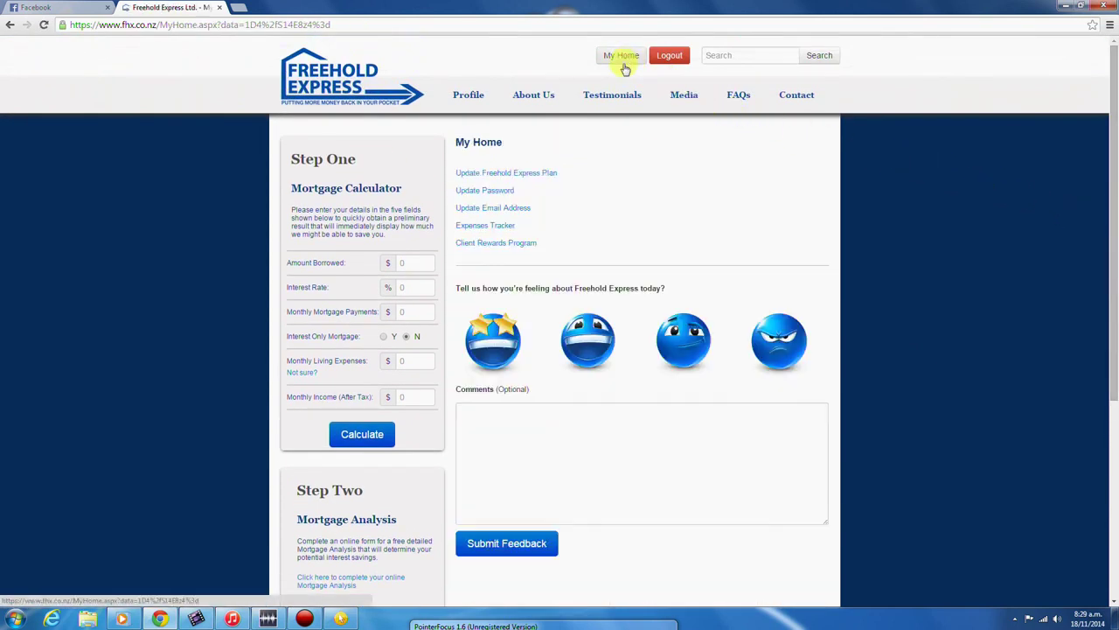
{"action": "left_click", "coordinate": [488, 225]}
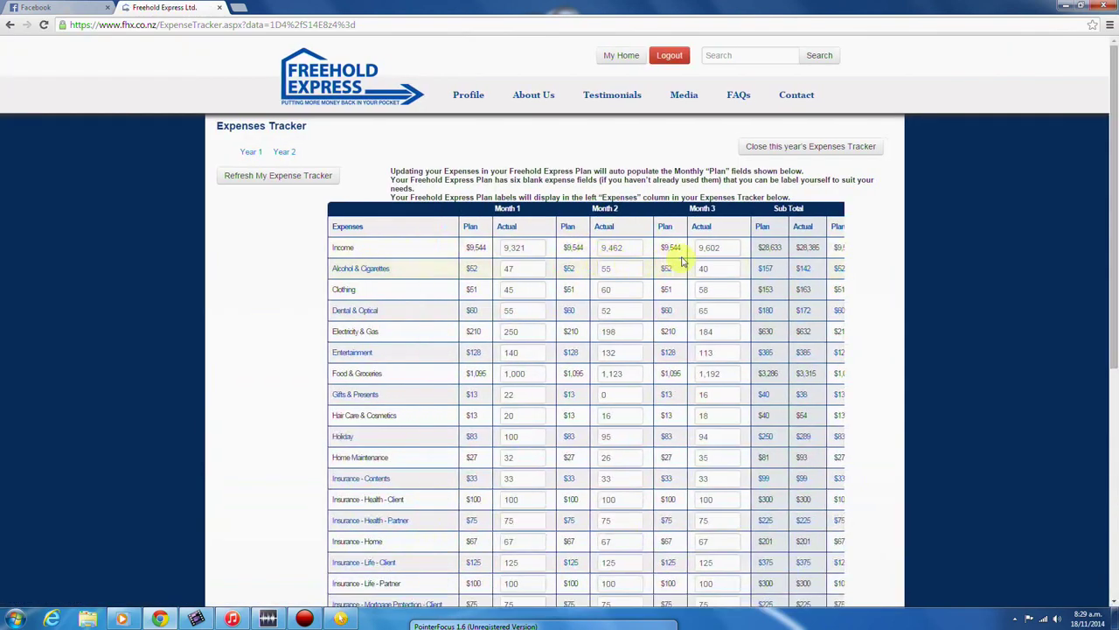
{"action": "left_click_drag", "start_coordinate": [770, 215], "coordinate": [405, 227]}
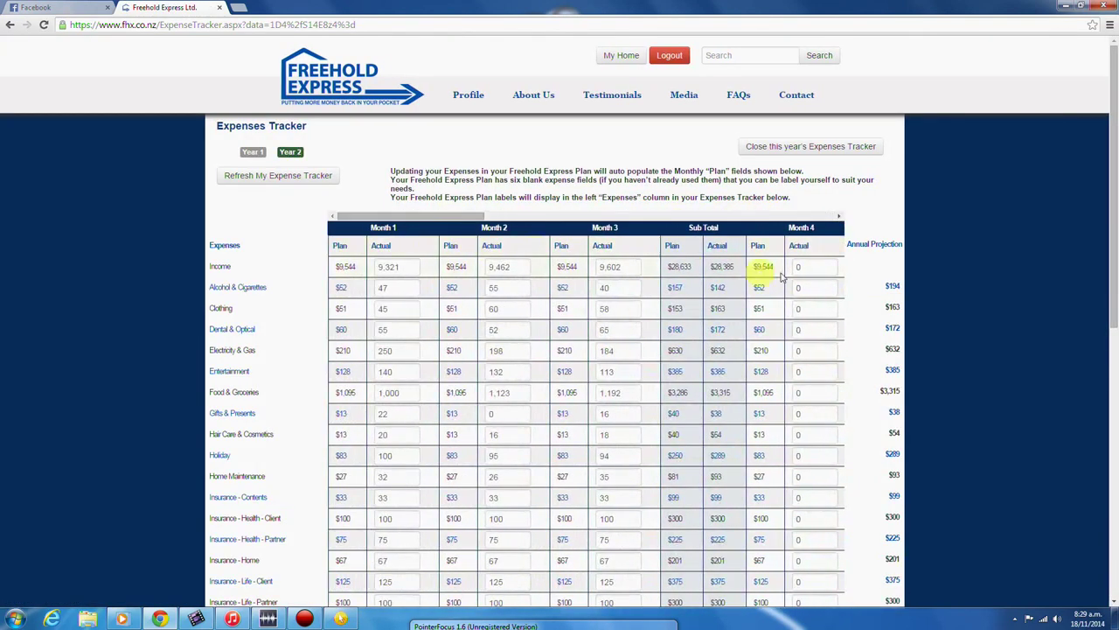
Enter the Month 3 actuals: 37 for Miscellaneous Expenses, 100 for Petrol and 35 for Private Medical Expenses.
{"action": "left_click_drag", "start_coordinate": [1109, 250], "coordinate": [1112, 418]}
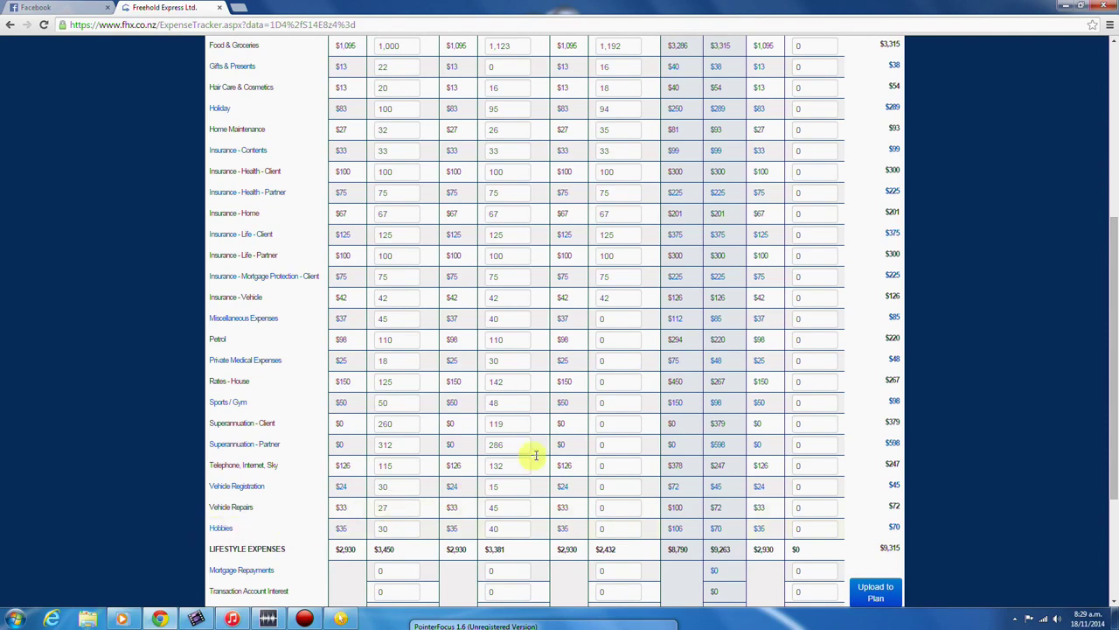
{"action": "left_click", "coordinate": [611, 321]}
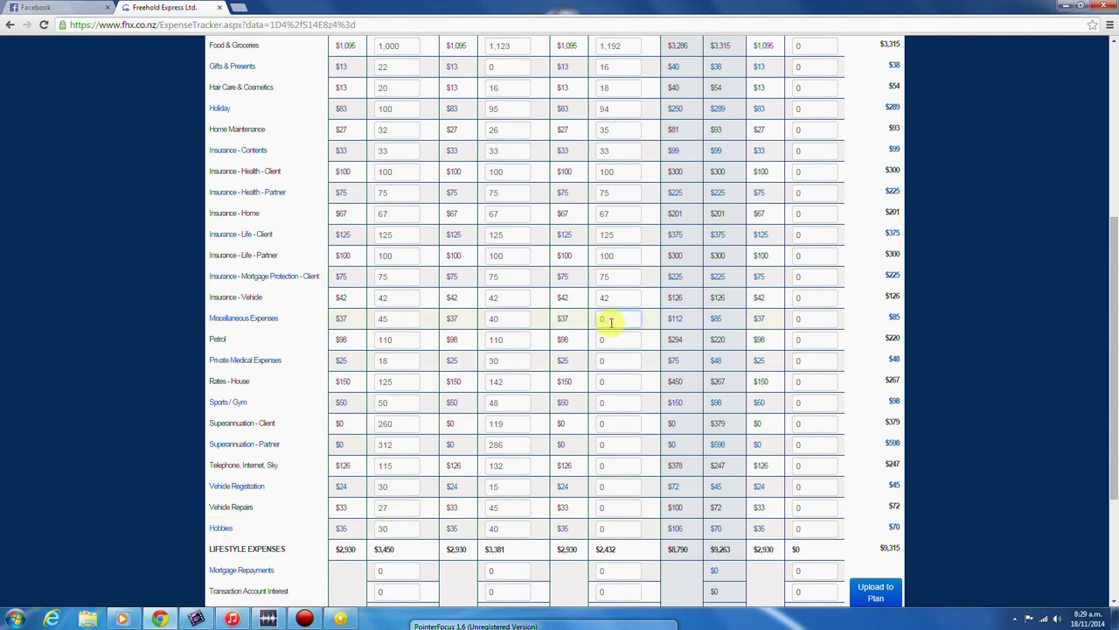
{"action": "type", "text": "37"}
{"action": "left_click", "coordinate": [617, 342]}
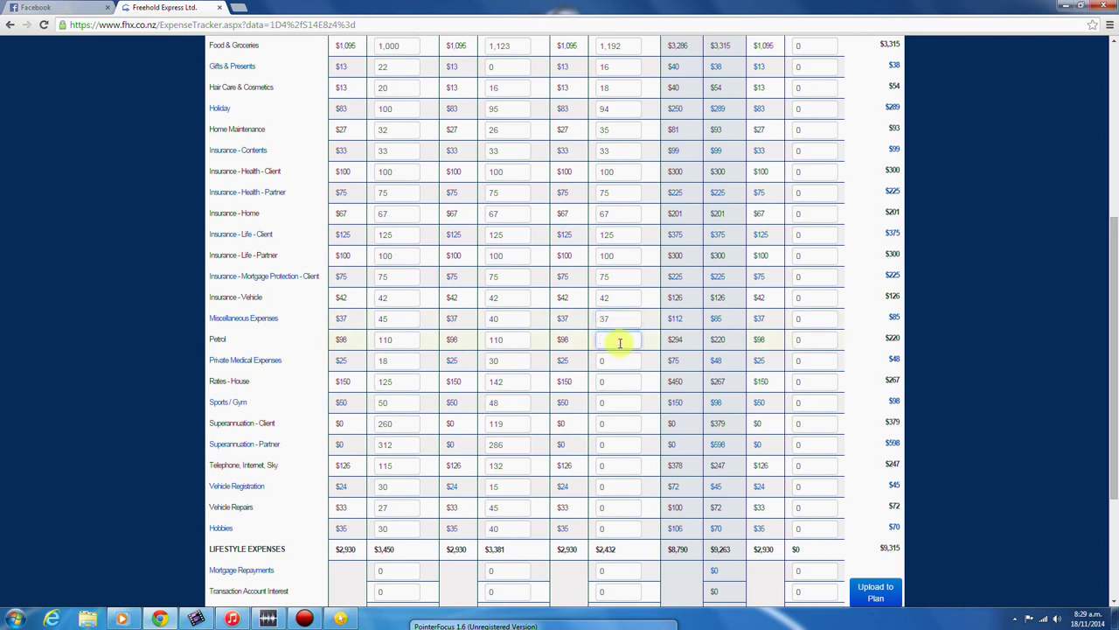
{"action": "type", "text": "100"}
{"action": "left_click", "coordinate": [615, 359]}
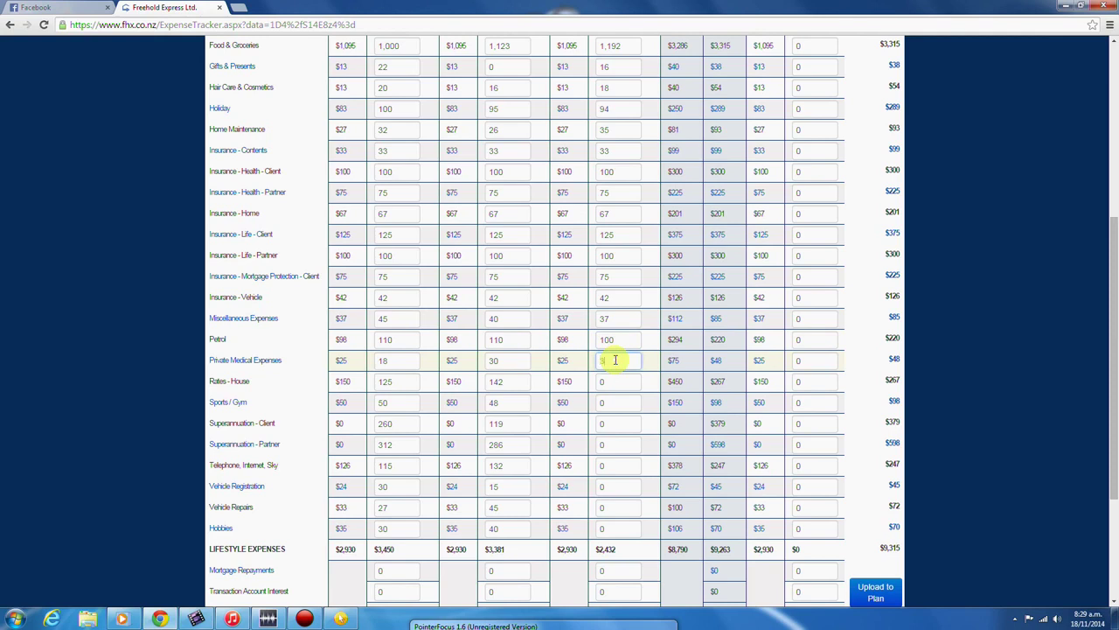
{"action": "type", "text": "35"}
Refresh the expense tracker and review the Month 10 to 12 columns, the yearly totals and the annual projection.
{"action": "left_click", "coordinate": [1113, 307]}
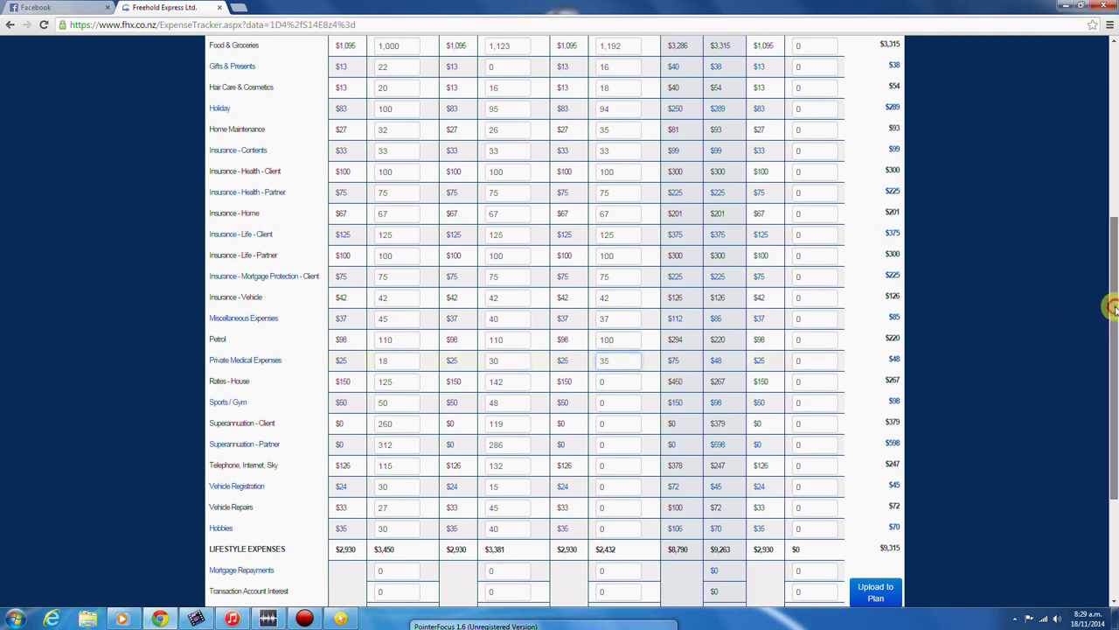
{"action": "left_click_drag", "start_coordinate": [1113, 307], "coordinate": [1097, 120]}
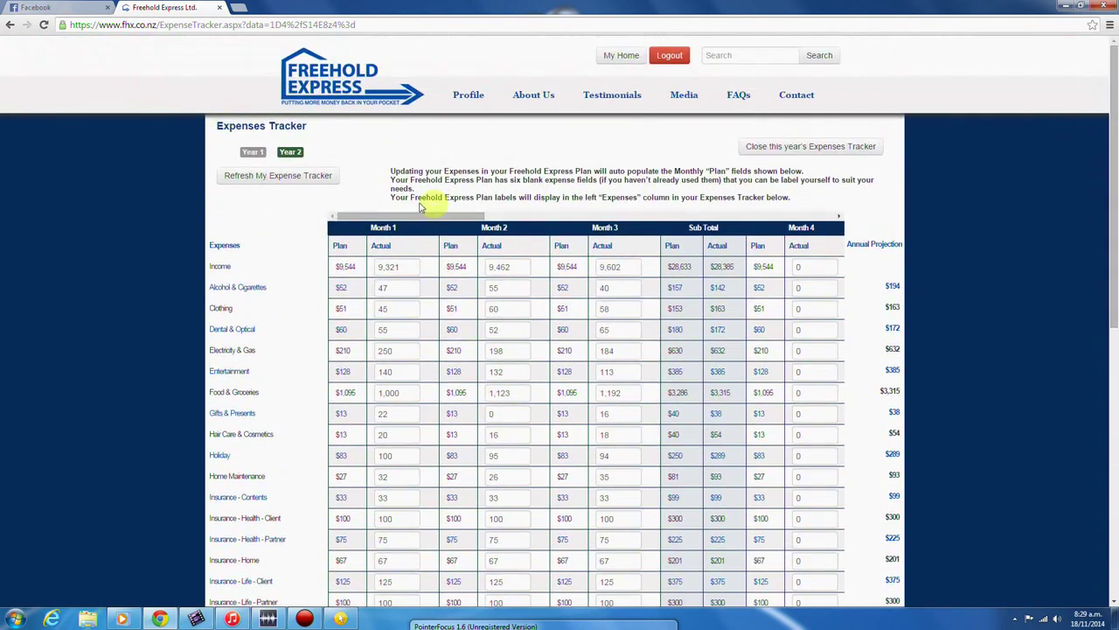
{"action": "left_click", "coordinate": [292, 179]}
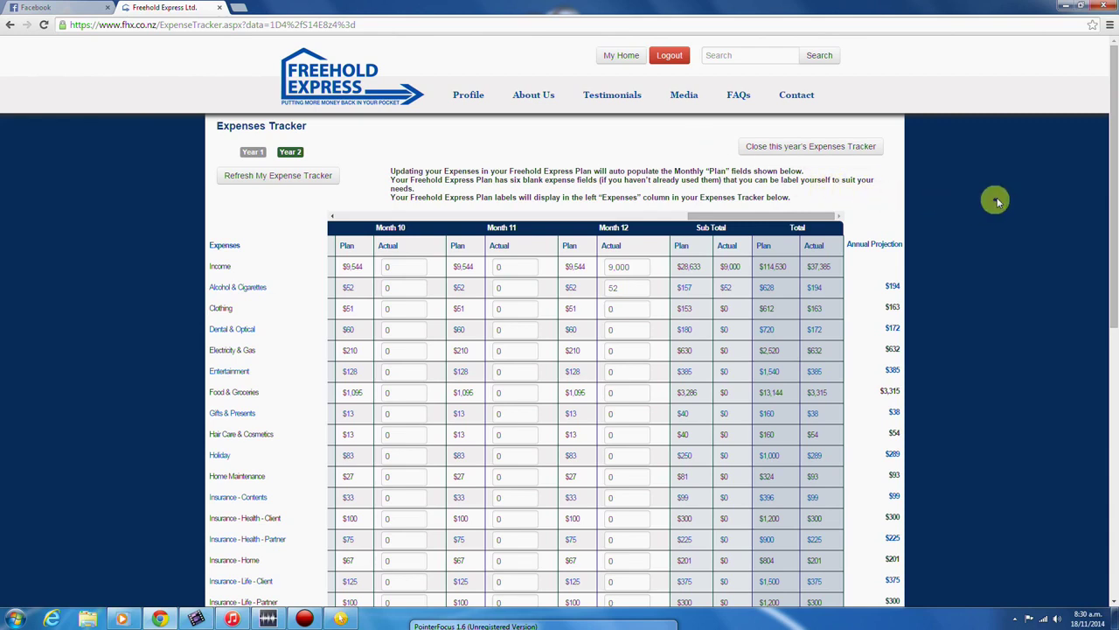
{"action": "left_click_drag", "start_coordinate": [1116, 168], "coordinate": [1111, 361]}
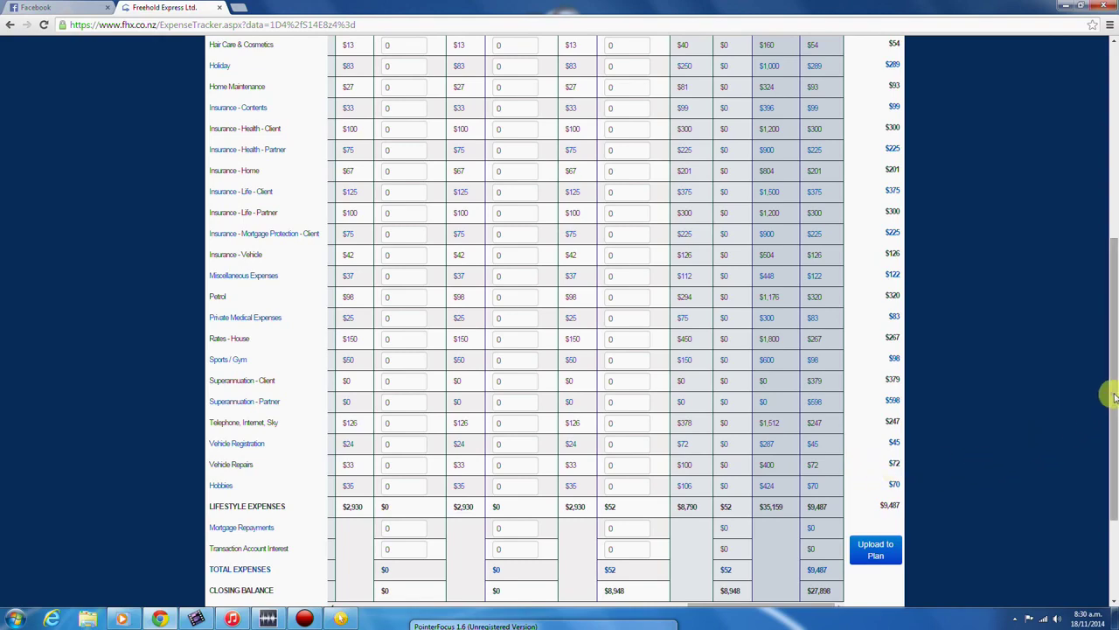
{"action": "left_click_drag", "start_coordinate": [1107, 393], "coordinate": [1109, 204]}
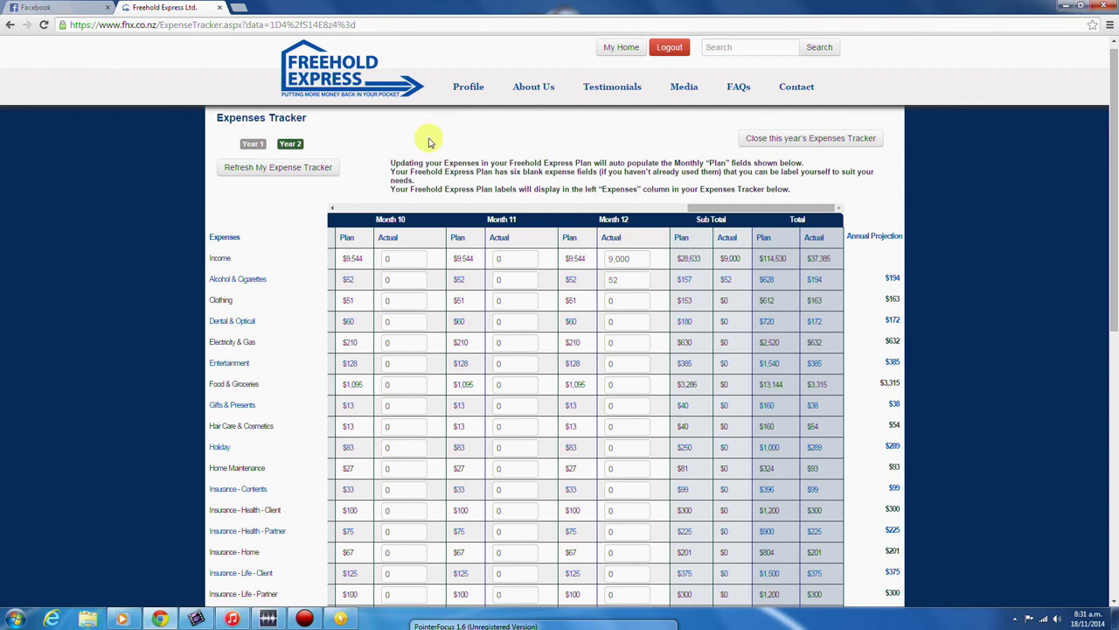
Go back to the Freehold Express Plan update and move through its expenses to the Finish section.
{"action": "left_click", "coordinate": [621, 49]}
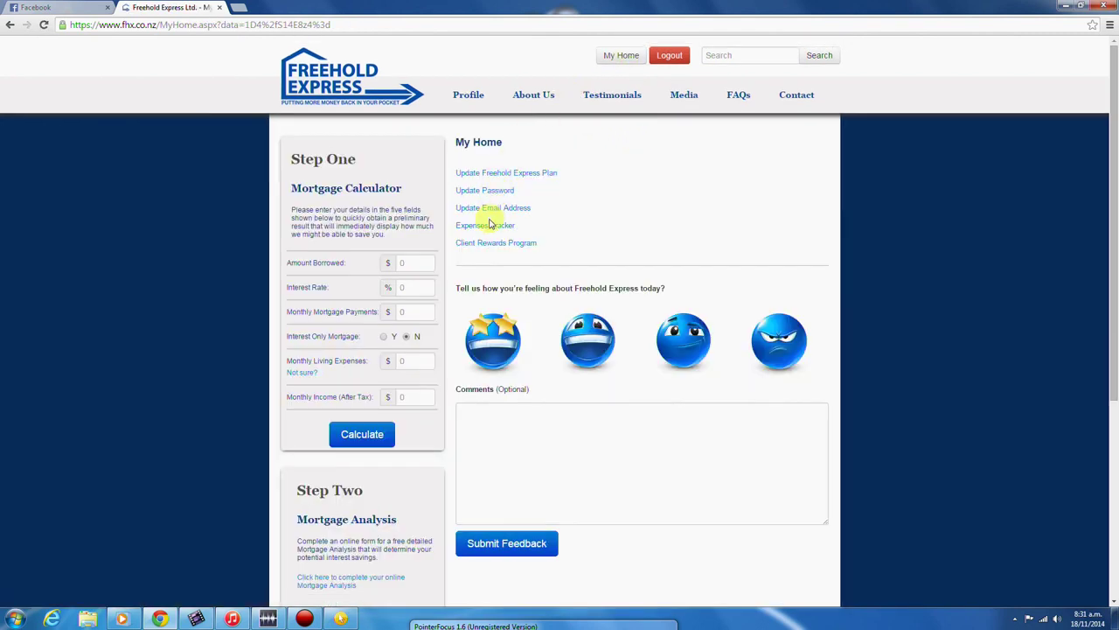
{"action": "left_click", "coordinate": [507, 173]}
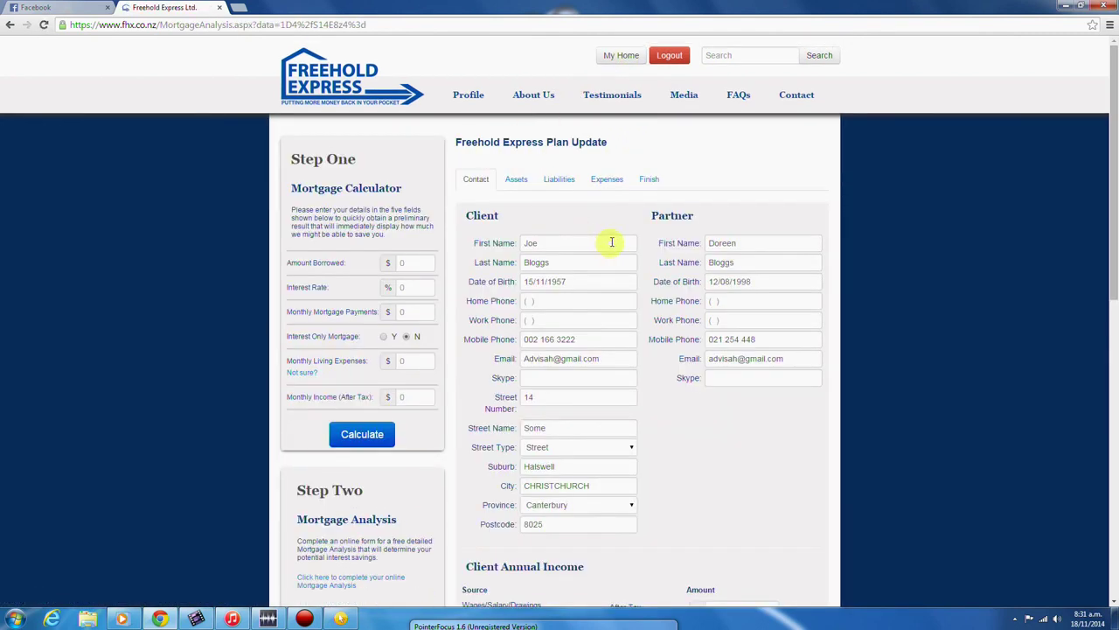
{"action": "left_click", "coordinate": [606, 182]}
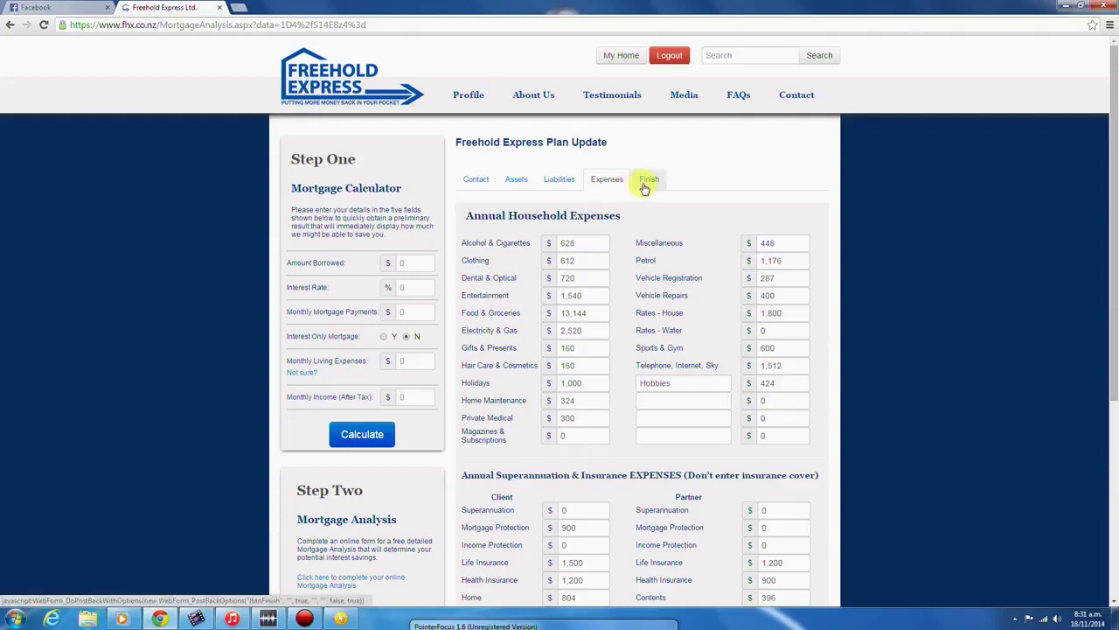
{"action": "left_click", "coordinate": [644, 186]}
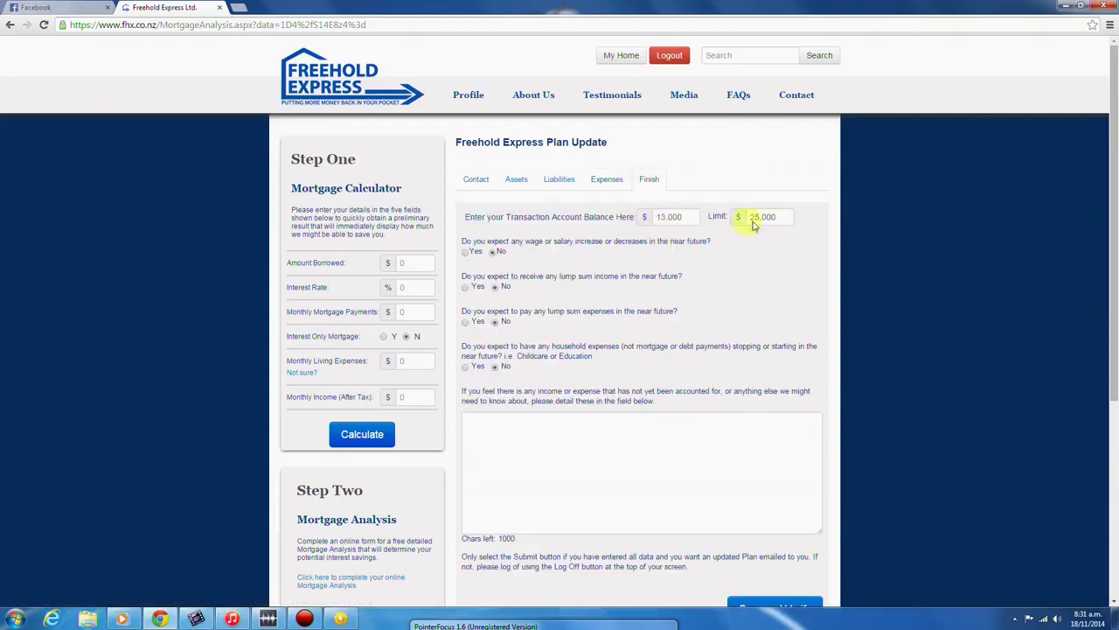
{"action": "left_click_drag", "start_coordinate": [1114, 207], "coordinate": [1115, 317]}
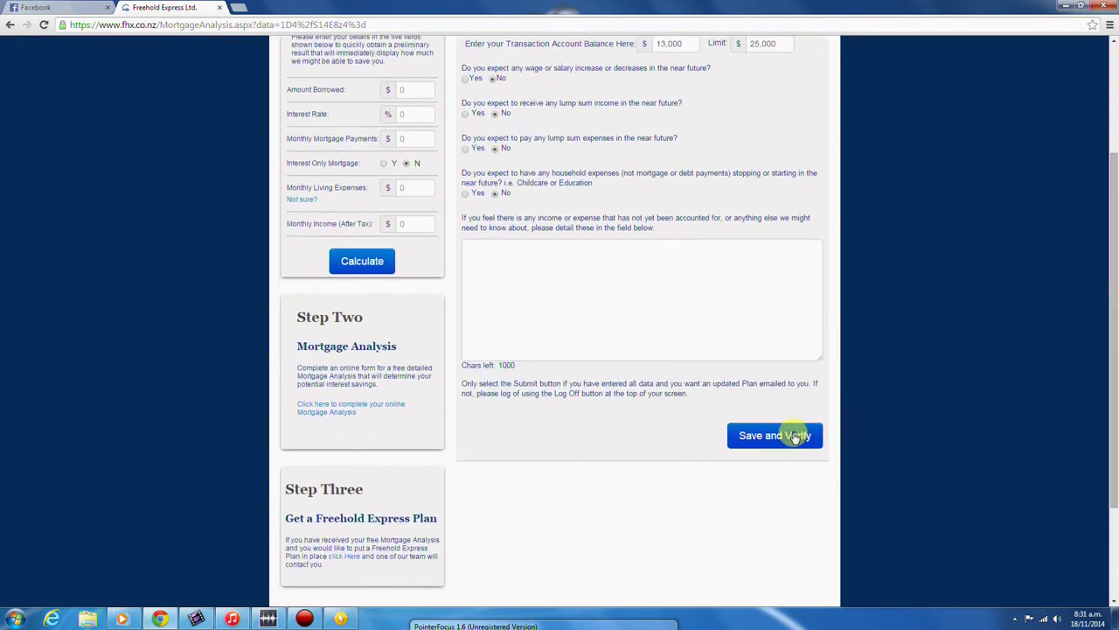
Save and verify the plan update, check its summary through to Other Information, and mark the review as completed.
{"action": "left_click", "coordinate": [795, 437]}
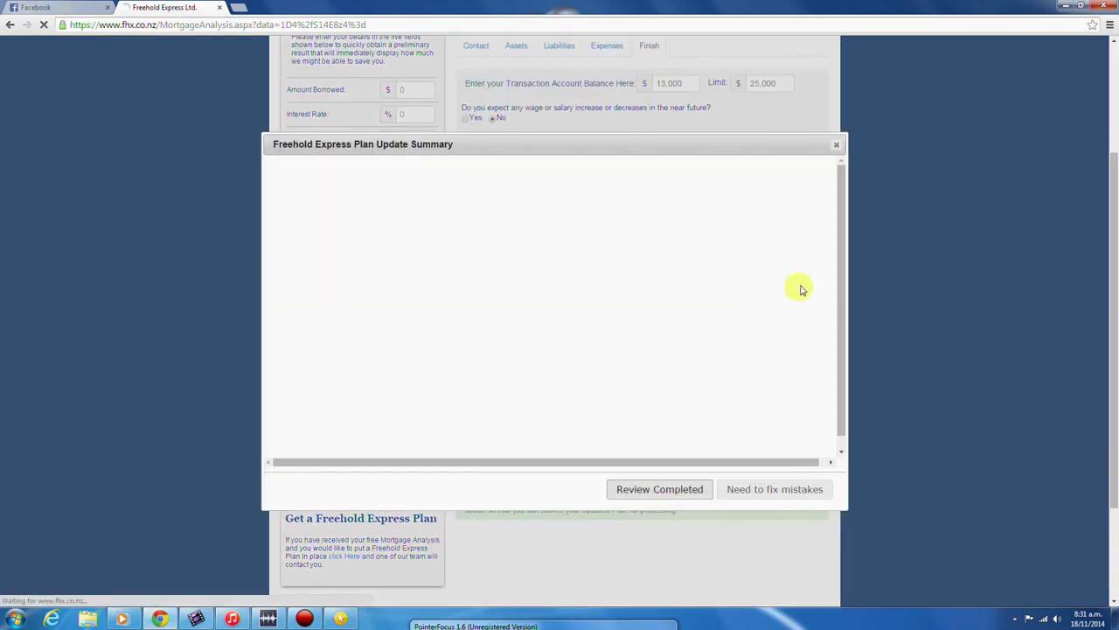
{"action": "left_click_drag", "start_coordinate": [832, 201], "coordinate": [827, 443]}
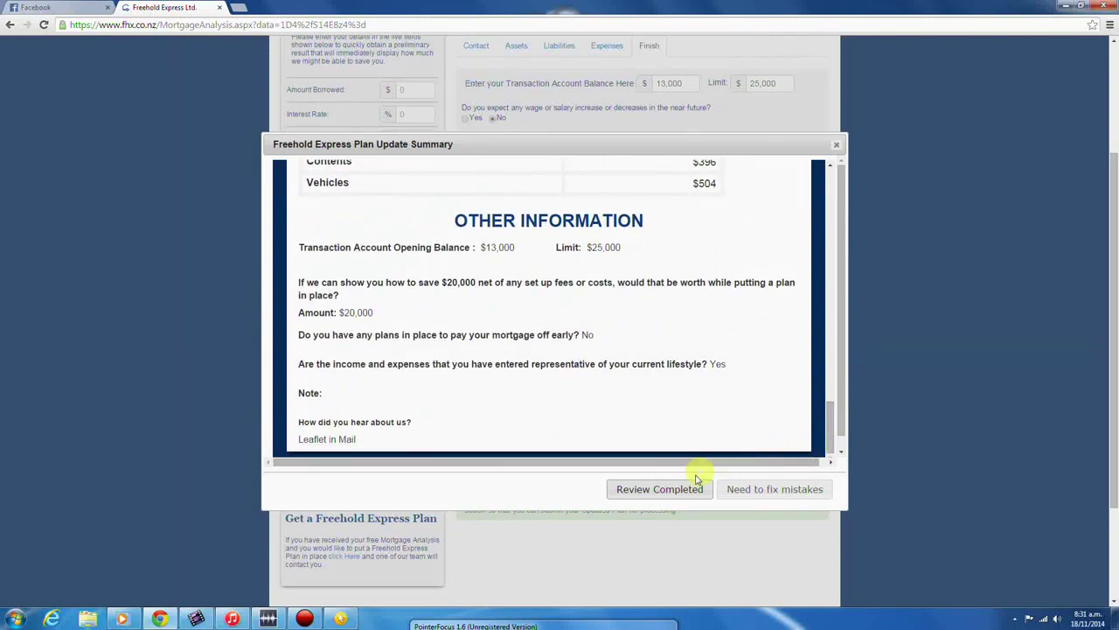
{"action": "left_click", "coordinate": [665, 492]}
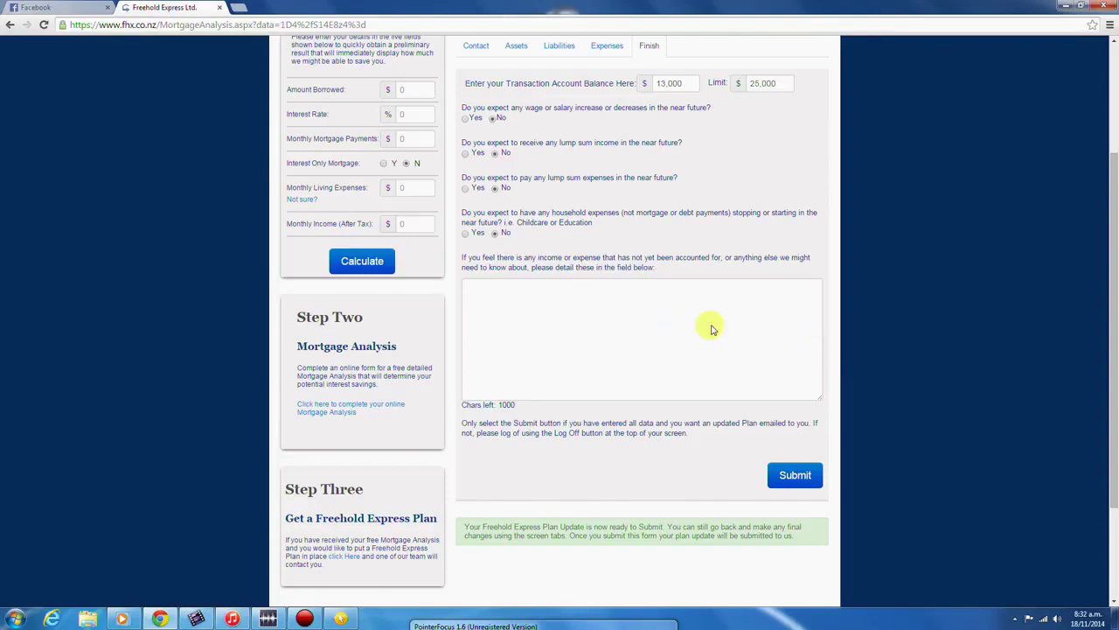
Submit the Freehold Express Plan update and log out of the account.
{"action": "left_click", "coordinate": [794, 473]}
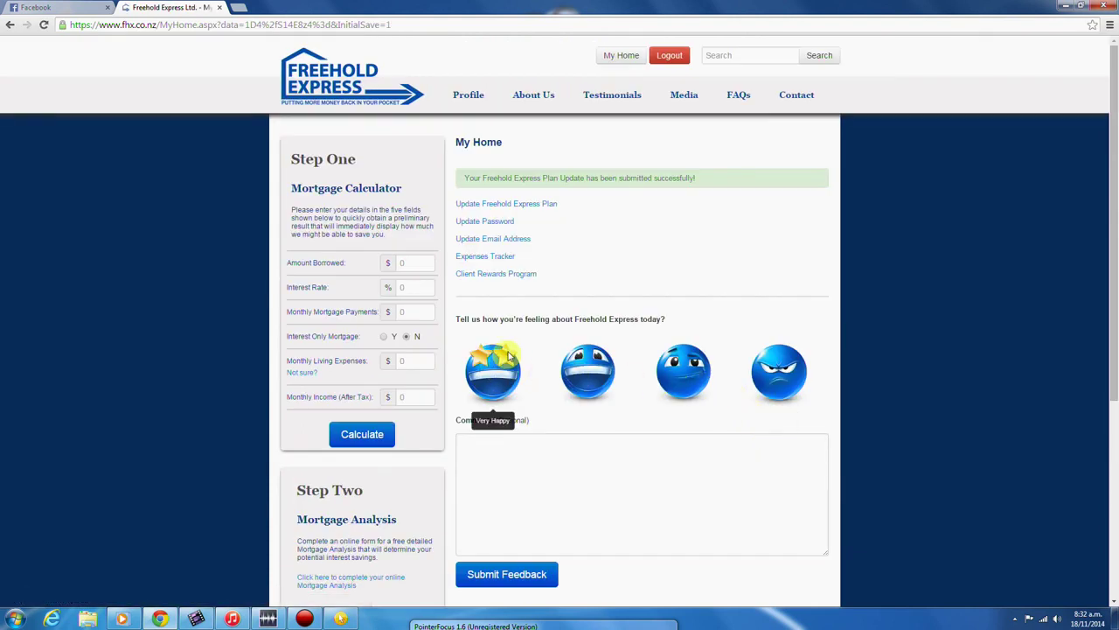
{"action": "left_click", "coordinate": [668, 55]}
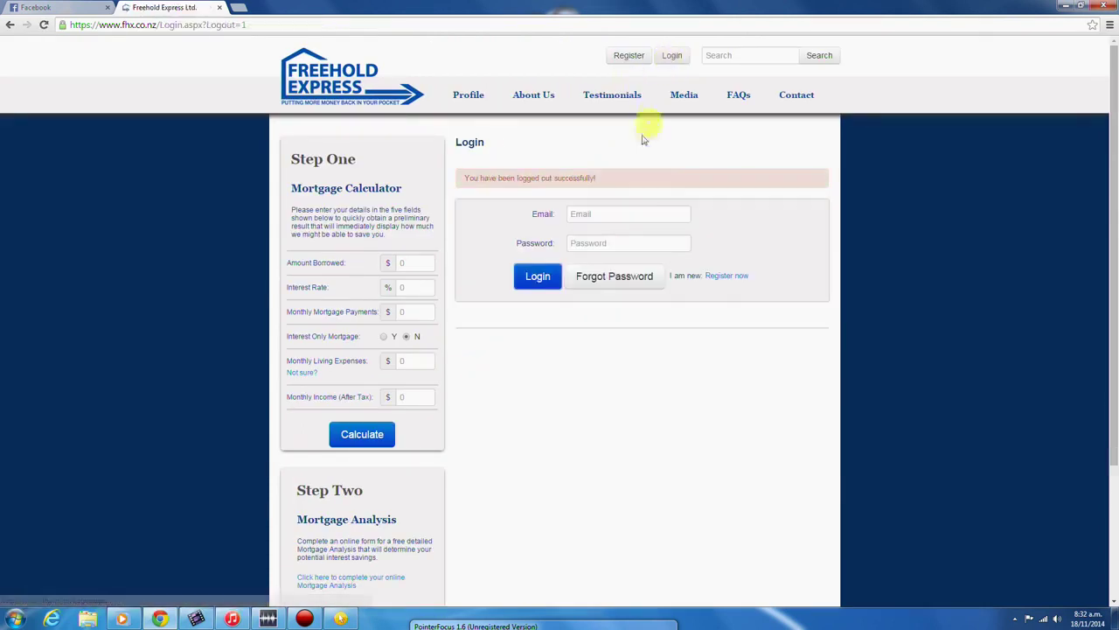